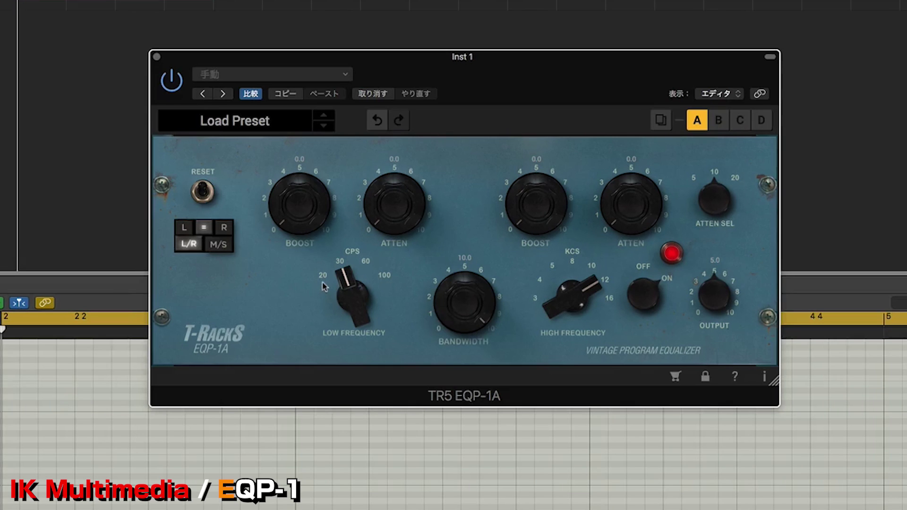
Set the low frequency selector to 100 CPS and try out the low-band boost and attenuation knobs.
drag(346, 289, 364, 231)
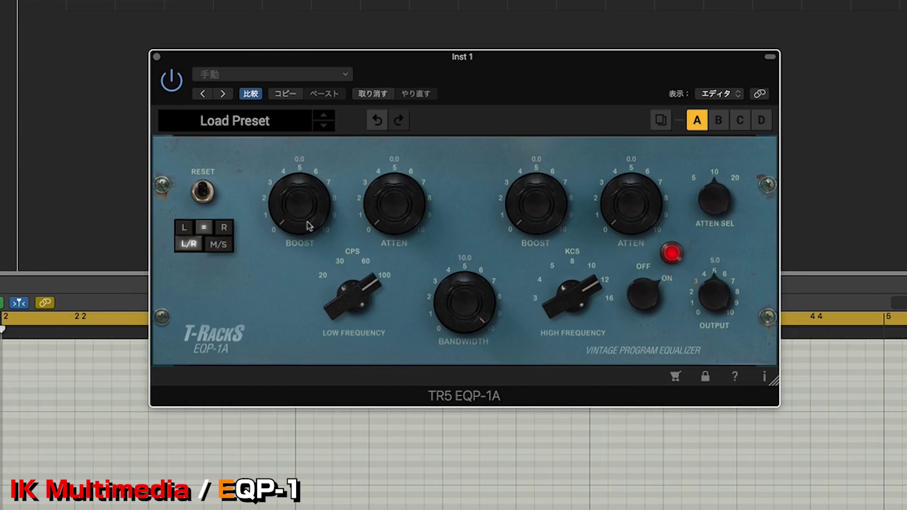
drag(308, 224, 315, 145)
drag(395, 199, 399, 126)
click(203, 191)
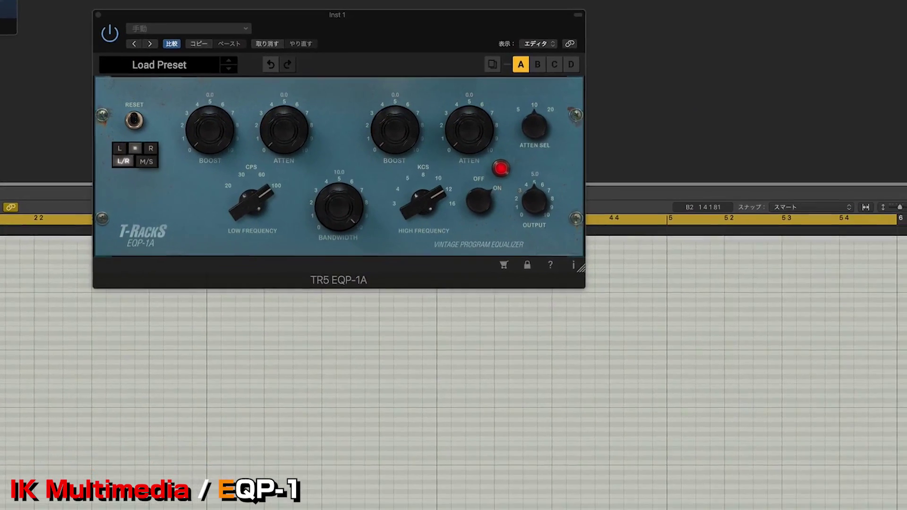
Place the RME DIGICheck Totalyser below the equalizer and sweep the low-band boost and attenuation one at a time, returning each to 0.
drag(0, 212, 432, 148)
drag(392, 126, 695, 266)
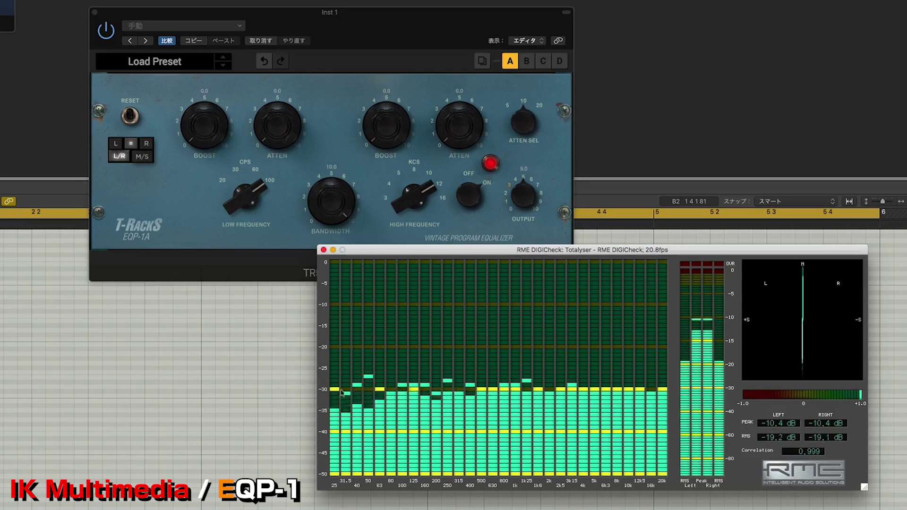
drag(214, 113, 202, 0)
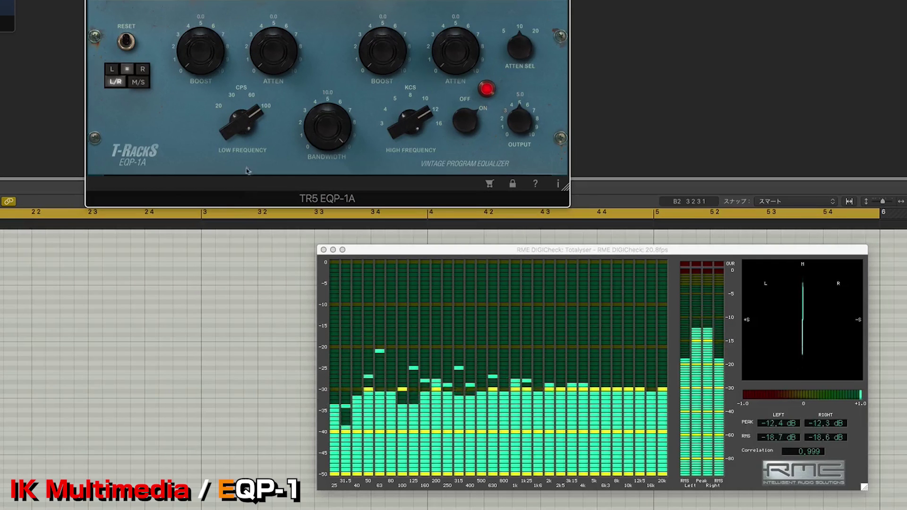
drag(281, 66, 264, 7)
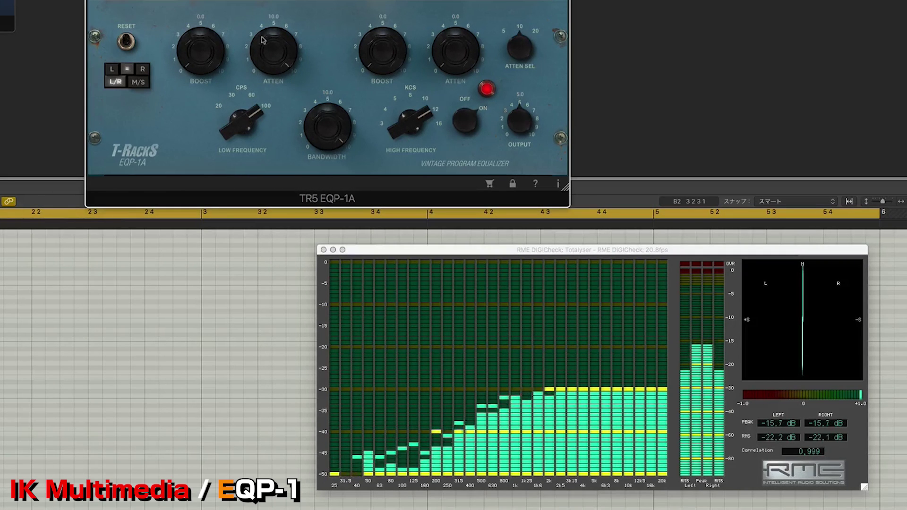
drag(263, 40, 317, 93)
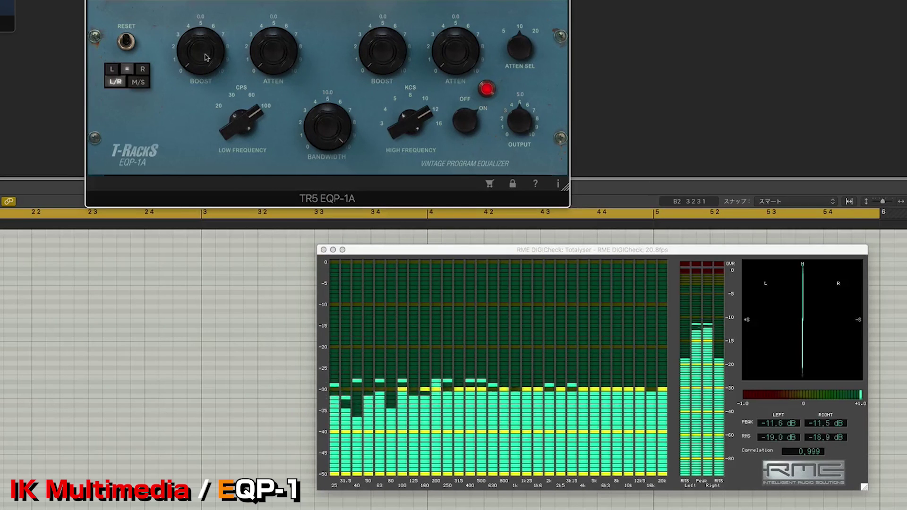
Set both the low-band boost and the low-band attenuation to 10.
drag(205, 57, 200, 1)
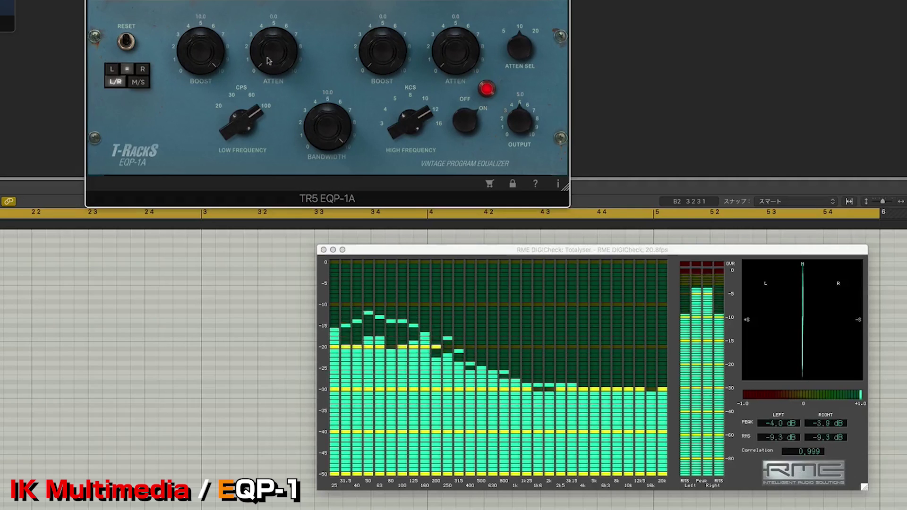
drag(274, 61, 278, 0)
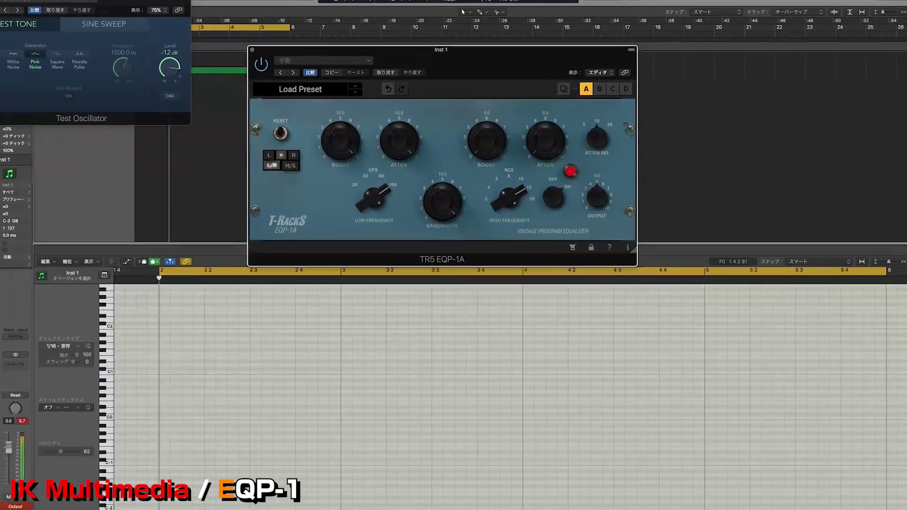
Insert FF Pro-Q 2 after the EQP-1A on Inst 1 and add a low bell boost of about 4 dB with a narrow cut above it.
click(23, 376)
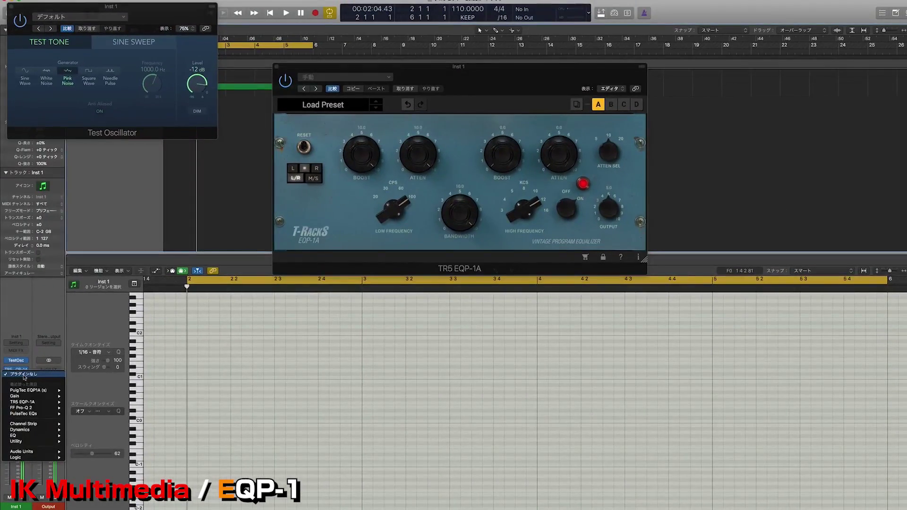
click(83, 408)
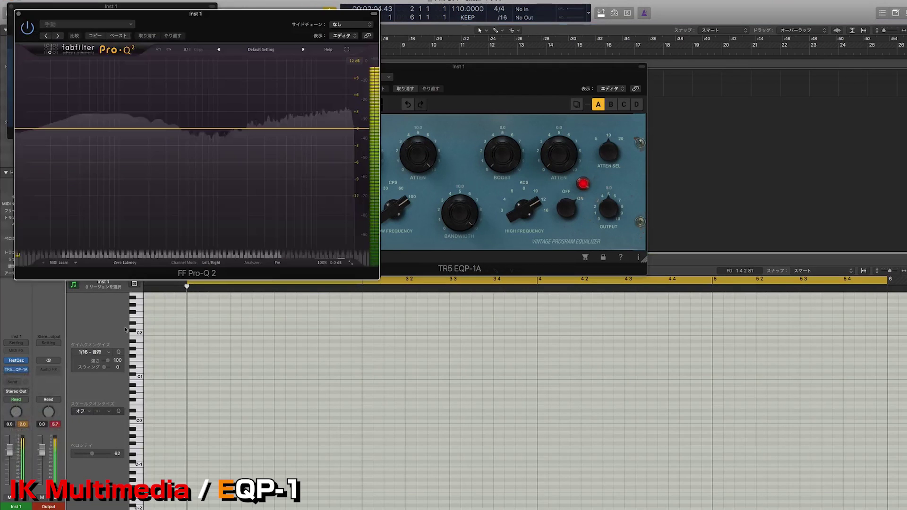
drag(120, 129, 119, 120)
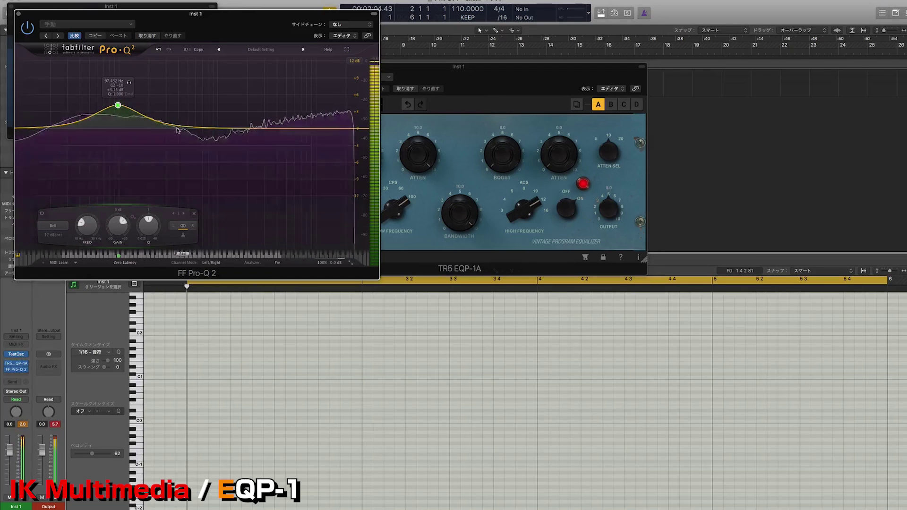
drag(183, 127, 179, 139)
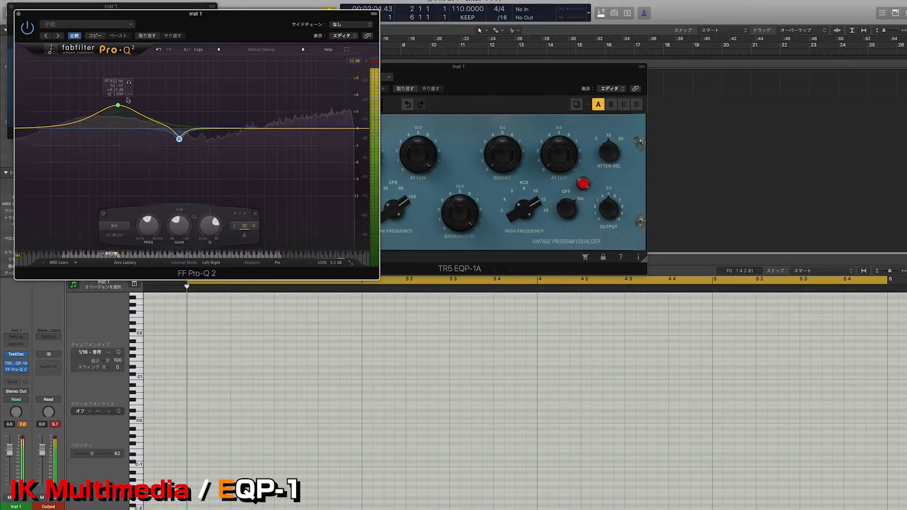
Bypass and close FF Pro-Q 2, returning to the EQP-1A.
click(26, 27)
click(18, 16)
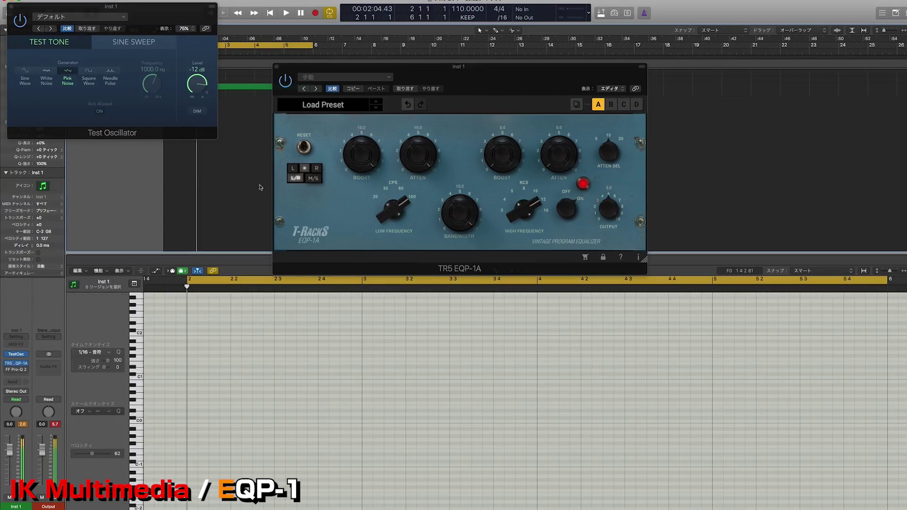
click(353, 231)
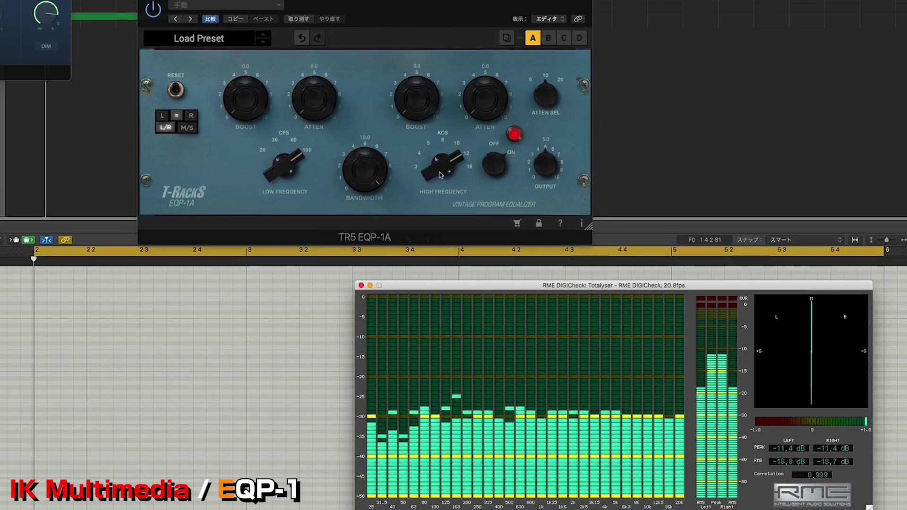
Set the high frequency to 8 KCS and its boost to 10, and sweep the bandwidth, ending at 0.
drag(439, 170, 441, 207)
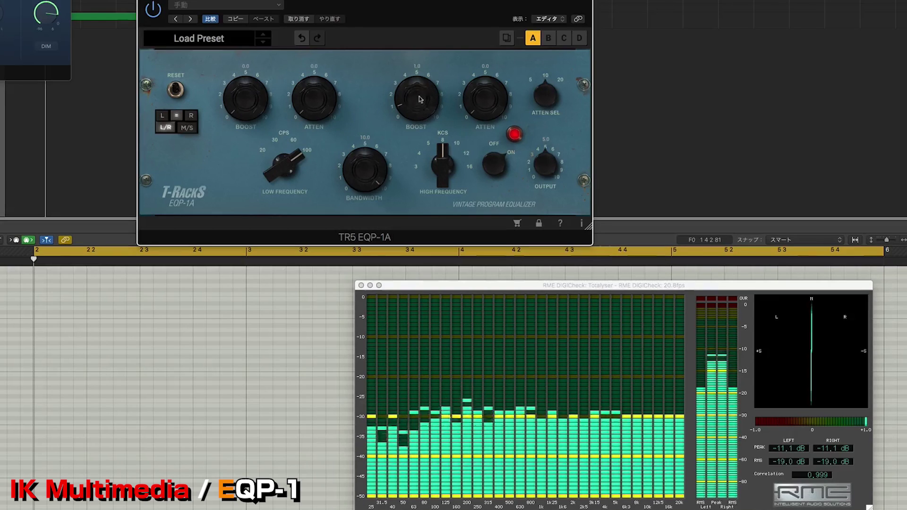
drag(422, 113, 413, 0)
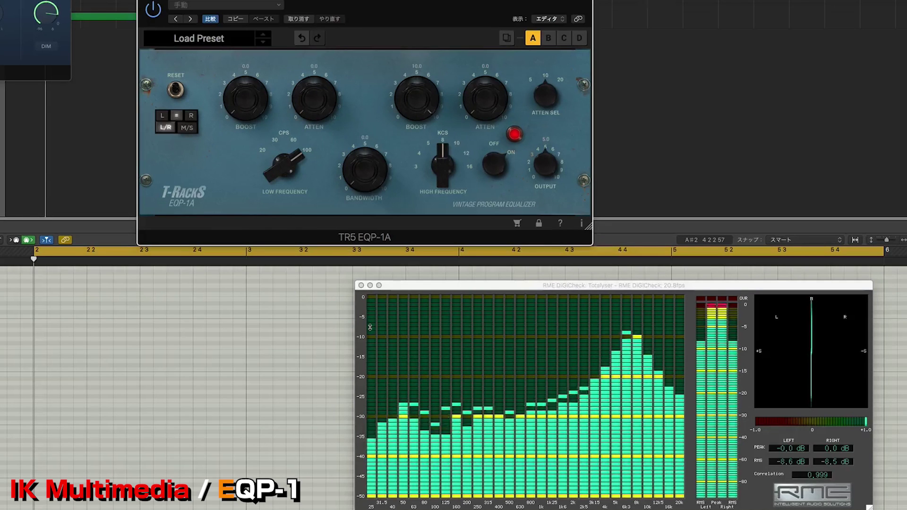
drag(365, 170, 373, 80)
drag(368, 170, 379, 315)
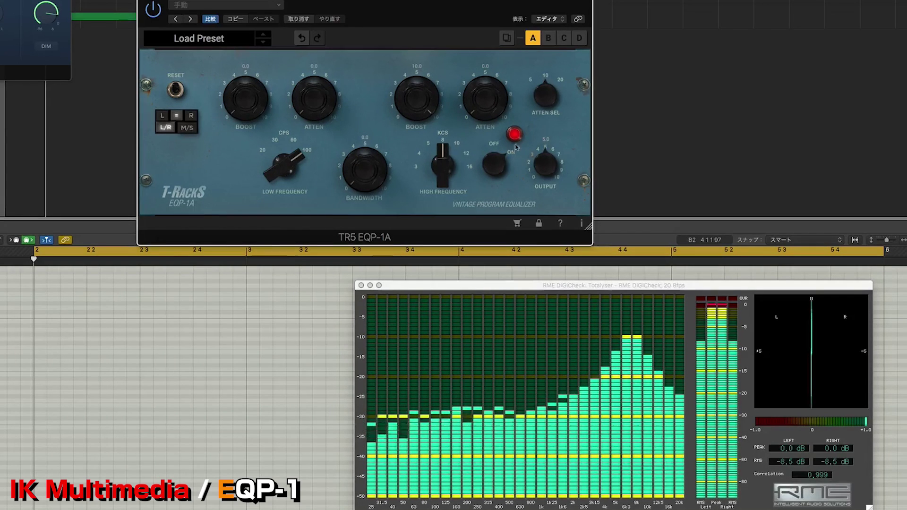
Sweep the high frequency selector down to 3 KCS and turn the high-band attenuation up to 10.
drag(442, 157, 438, 227)
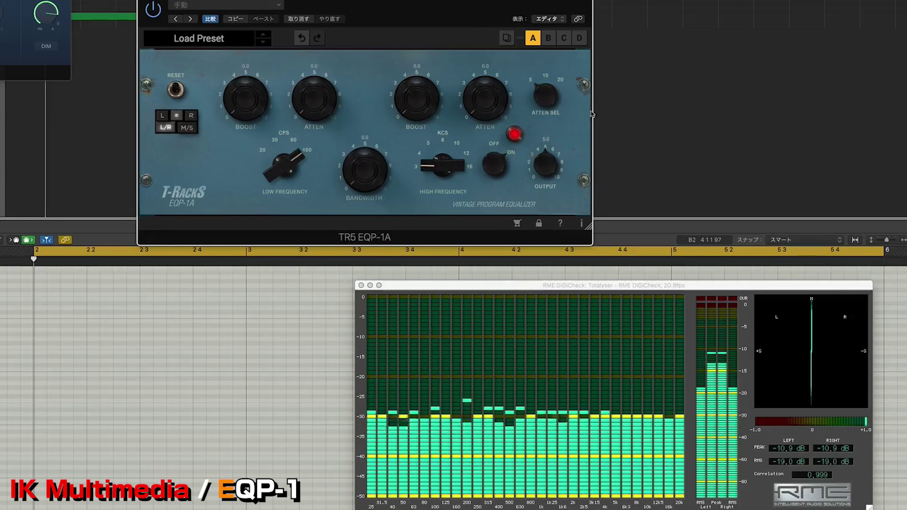
drag(475, 110, 474, 66)
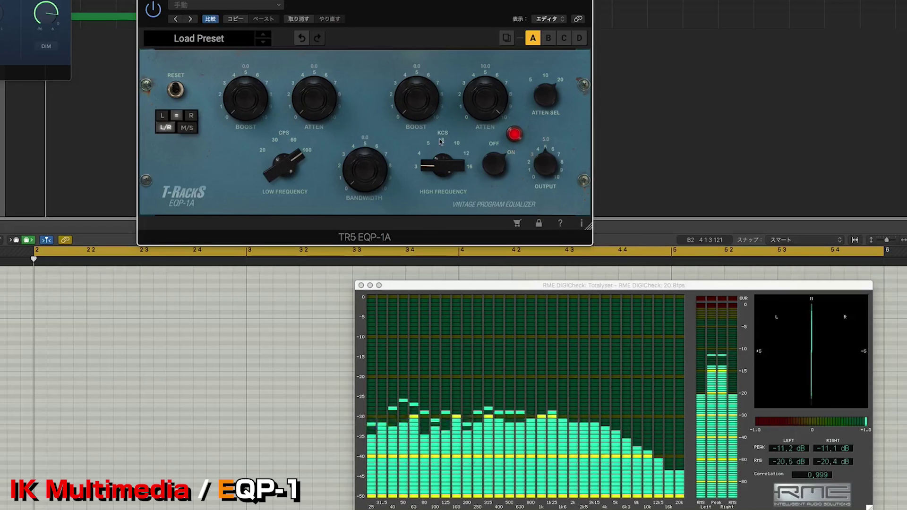
drag(439, 157, 416, 0)
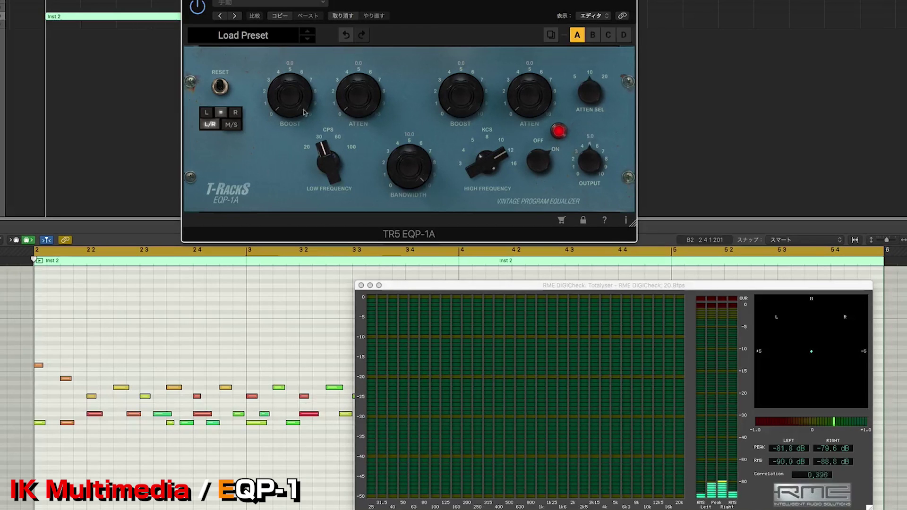
While Inst 2 plays, set the EQP-1A low frequency to 60 CPS, low boost to about 4.5 and low attenuation to about 5.
drag(398, 25, 441, 47)
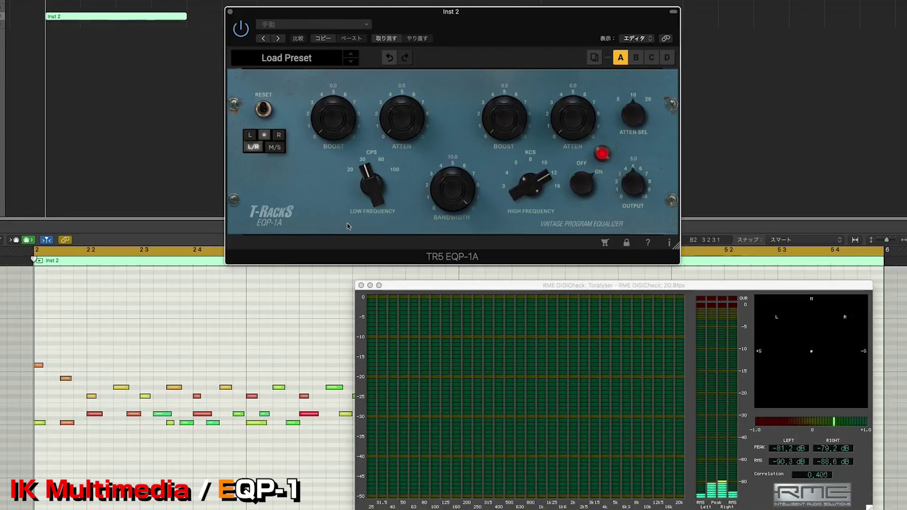
key(space)
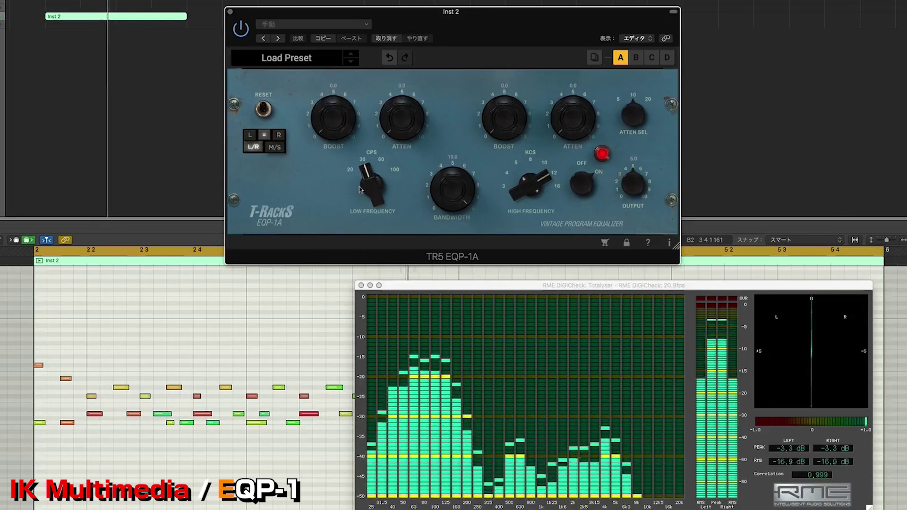
click(370, 166)
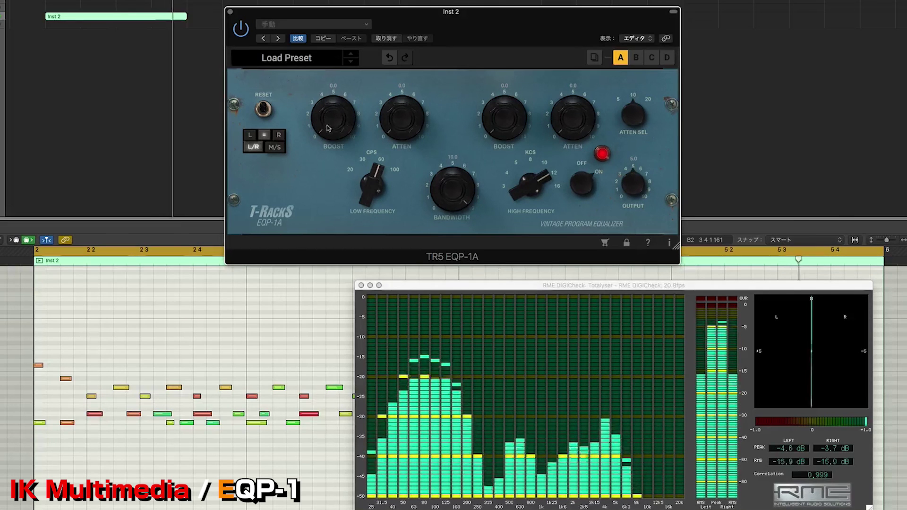
drag(330, 121, 321, 66)
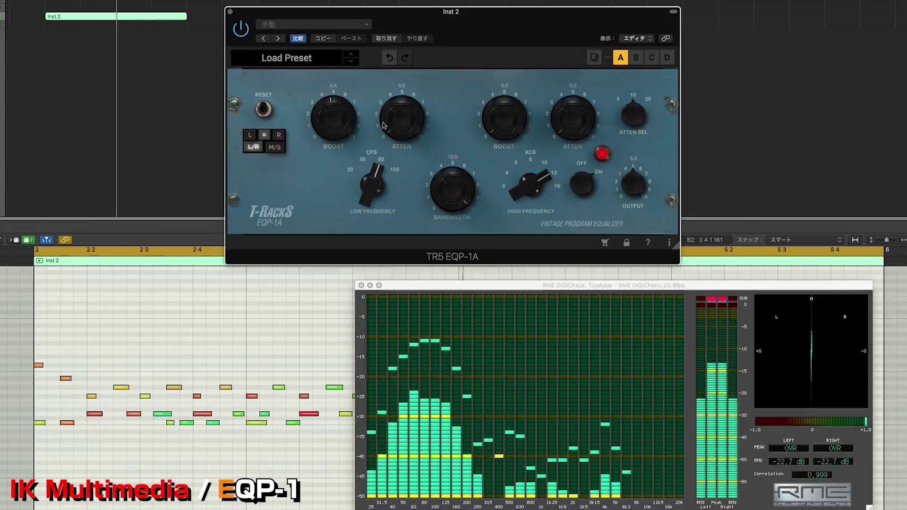
drag(399, 127, 391, 61)
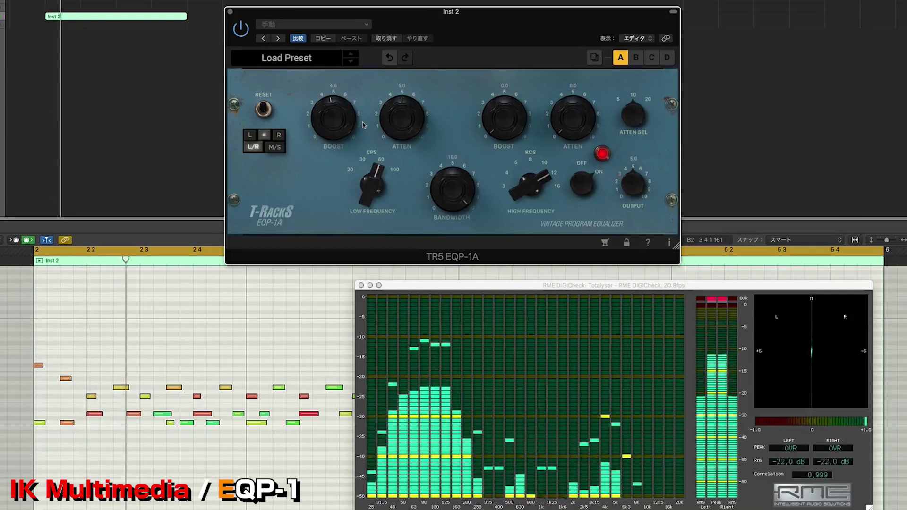
Bypass the EQP-1A on Inst 2 and re-enable it to compare the sound.
click(241, 29)
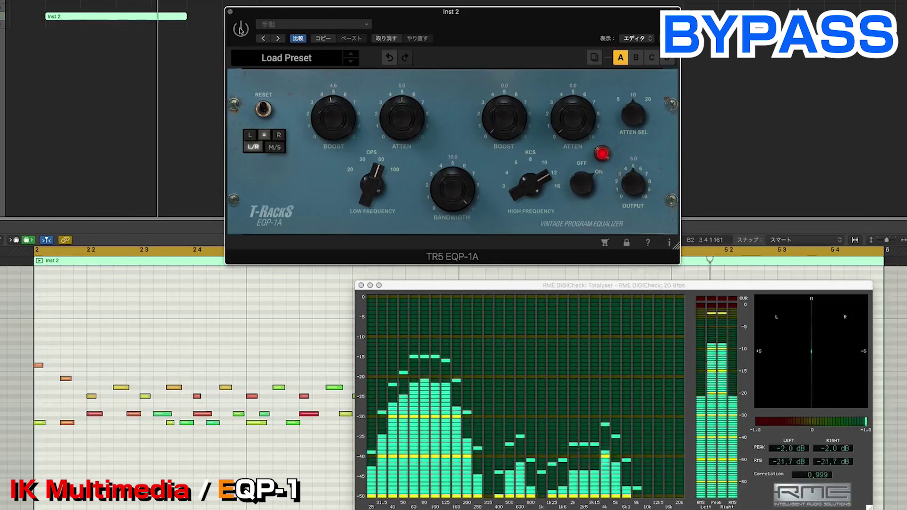
click(241, 29)
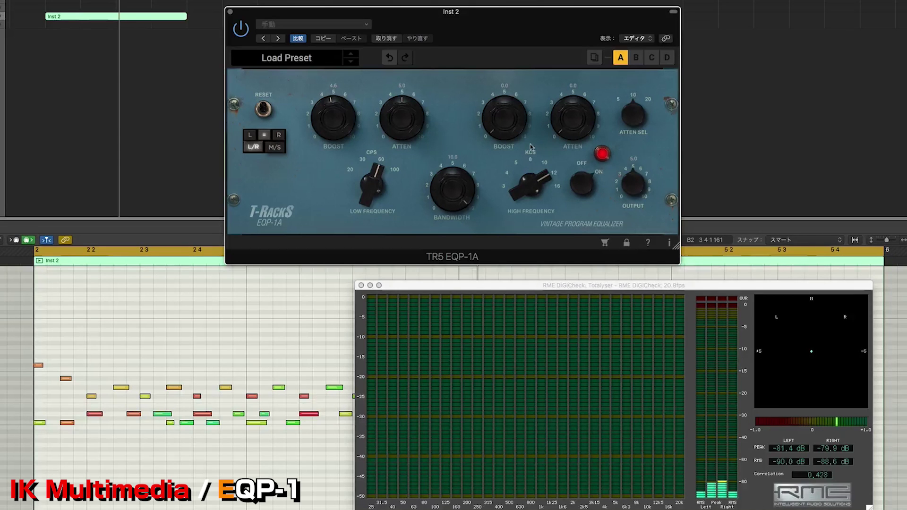
During playback, shape the high band with frequency at 4 KCS, bandwidth at about 3.5 and boost at about 3.5.
key(space)
drag(526, 181, 524, 236)
drag(503, 118, 495, 49)
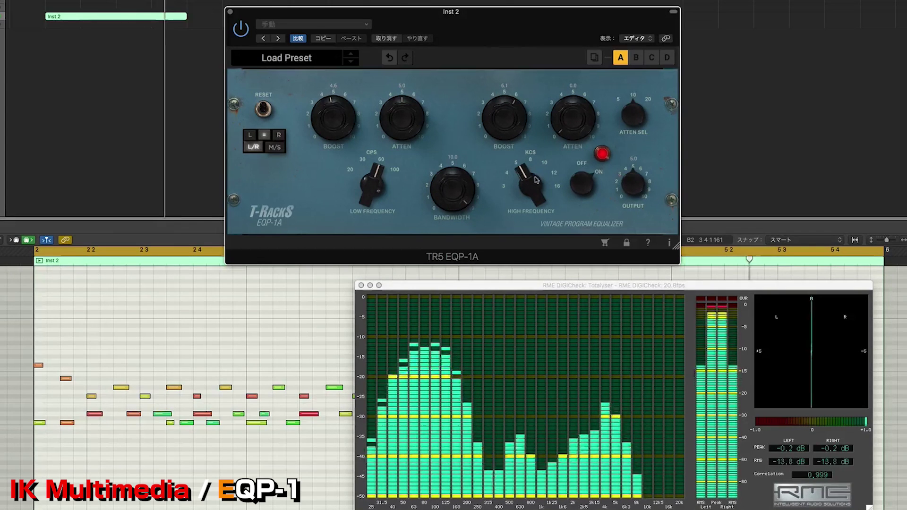
drag(525, 182, 531, 218)
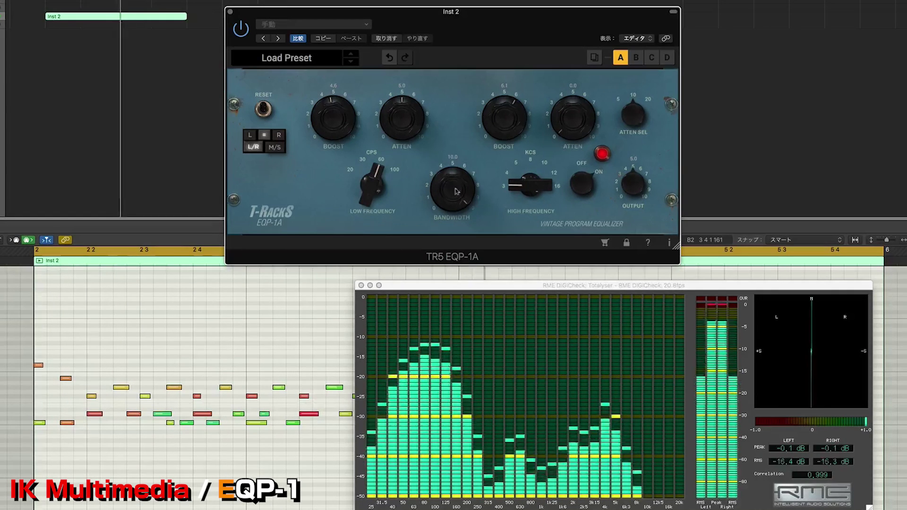
drag(452, 189, 451, 227)
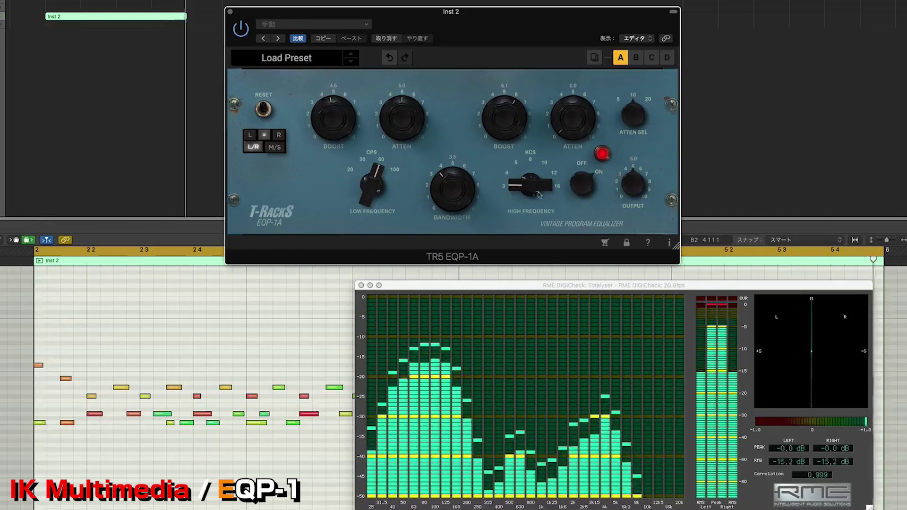
mouse_move(527, 185)
mouse_down()
mouse_move(516, 122)
mouse_move(517, 172)
mouse_up()
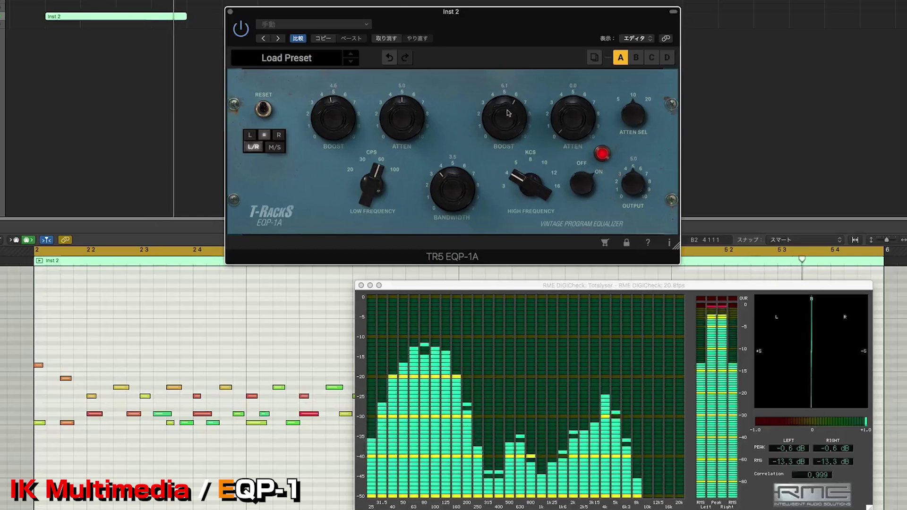
drag(531, 133, 510, 147)
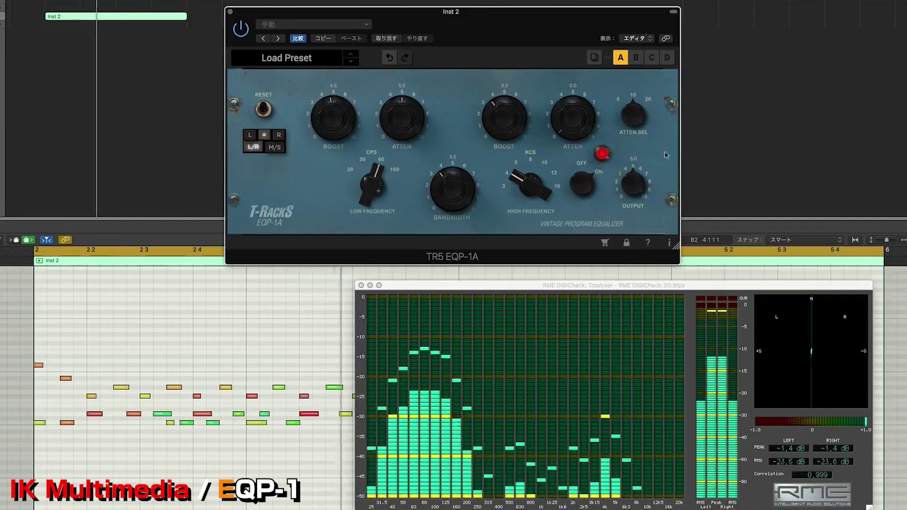
Set the high-band attenuation to about 1.8 with the attenuation selector at 5, and stop playback.
drag(569, 113, 549, 119)
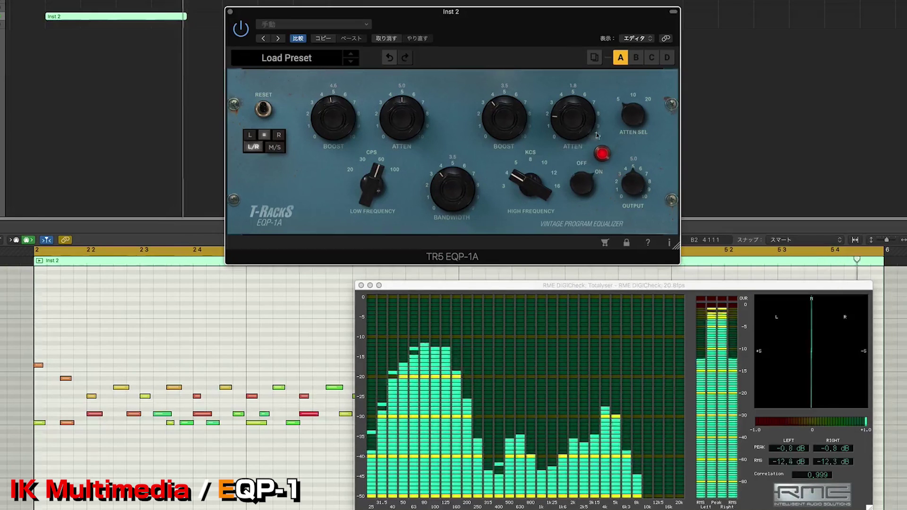
key(space)
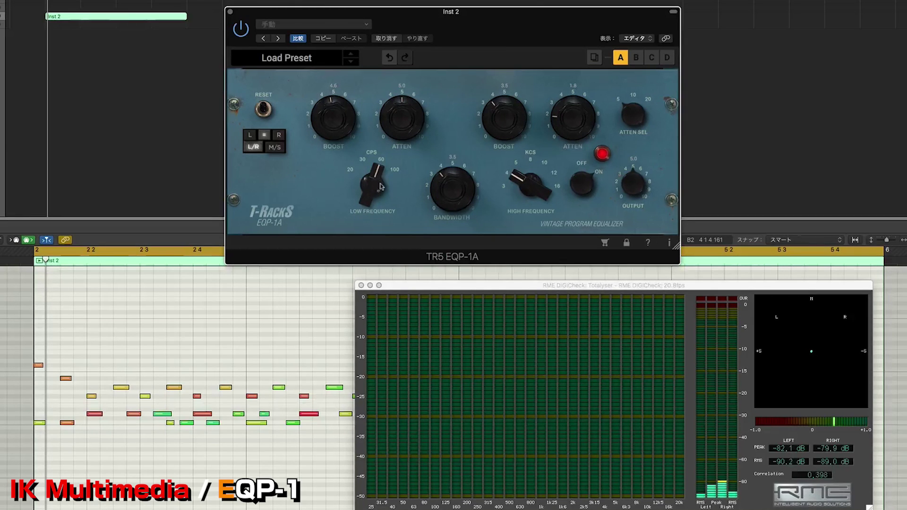
drag(381, 187, 367, 204)
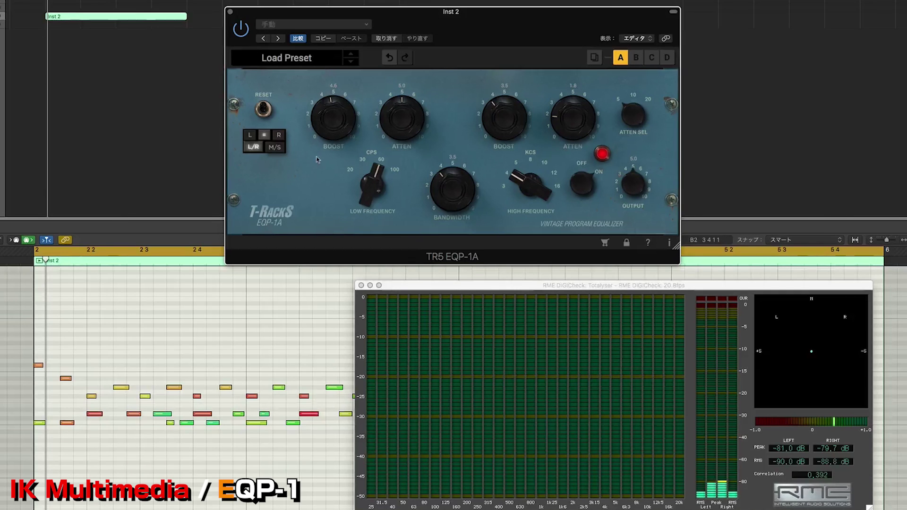
click(577, 183)
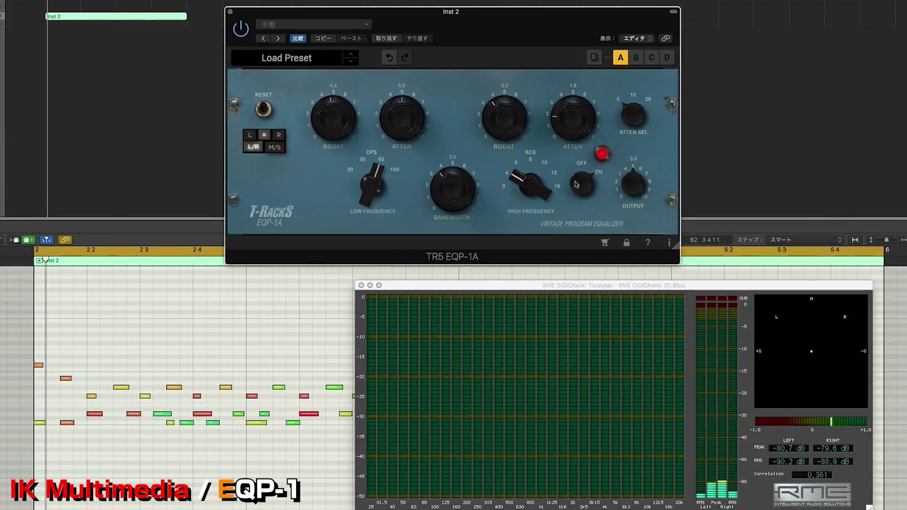
click(576, 184)
click(576, 185)
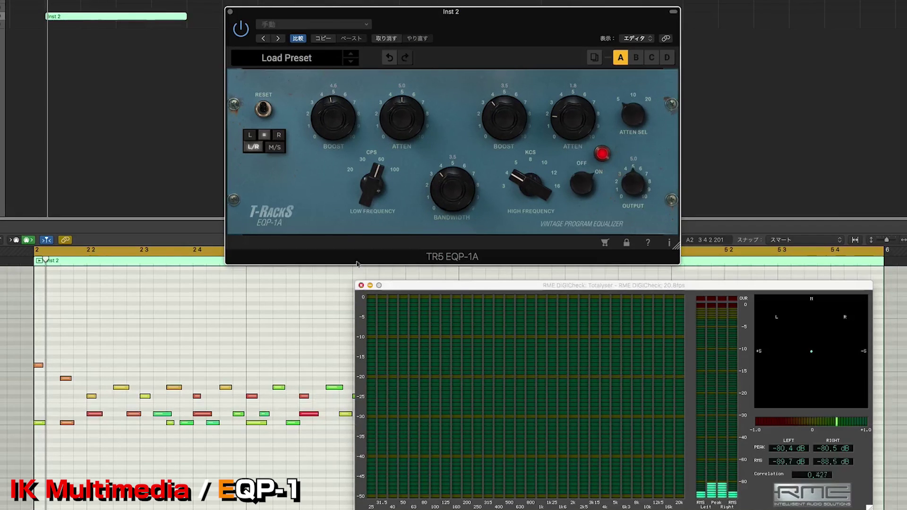
click(390, 120)
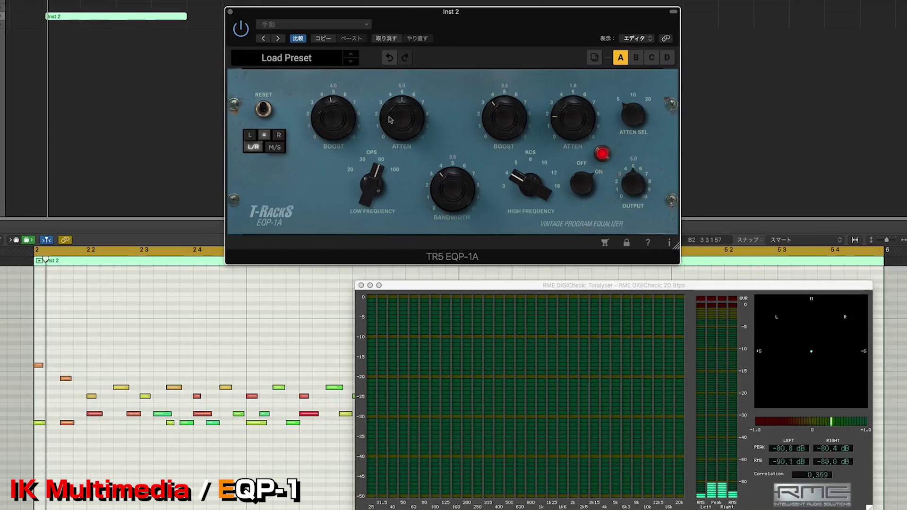